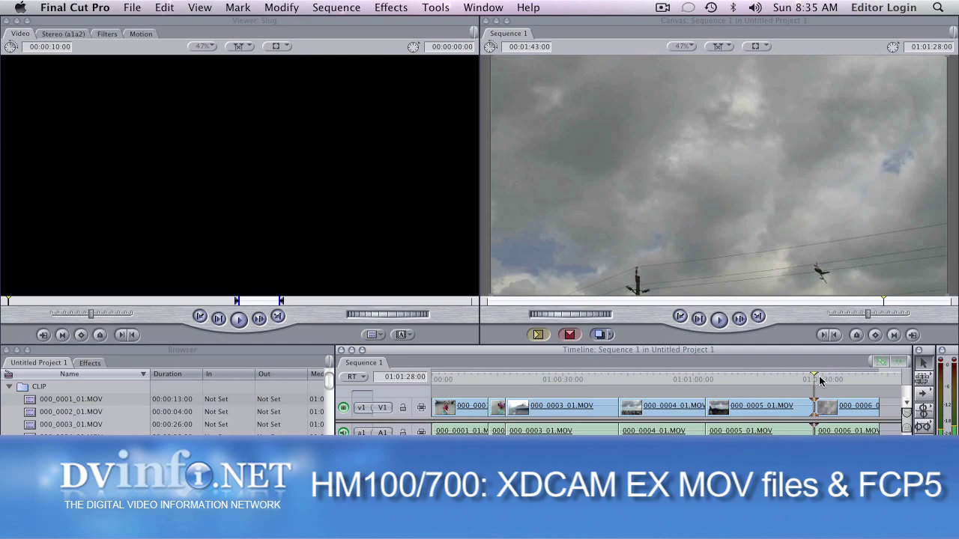
# Step: Play Sequence 1 briefly, stop it, collapse the CLIP bin and jump back to the first frame
pyautogui.press('space')
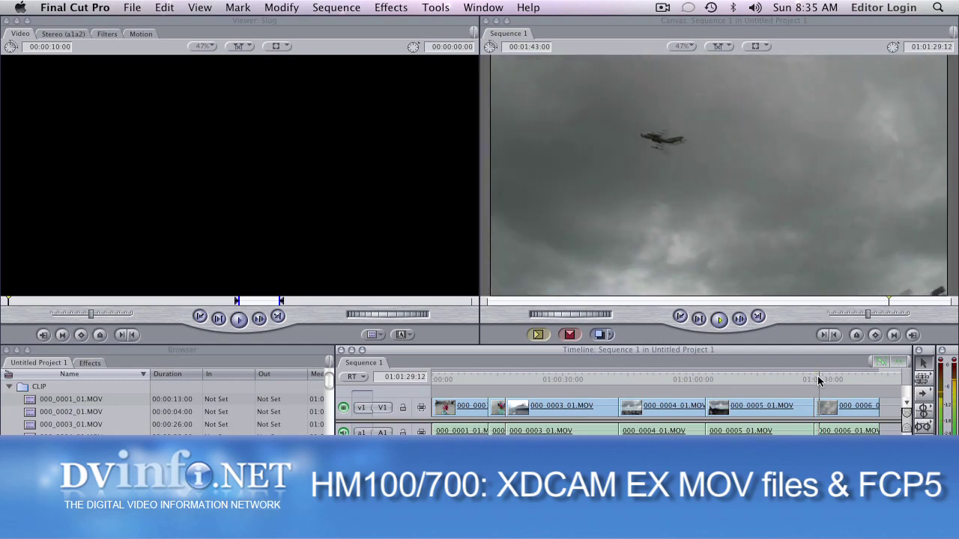
pyautogui.press('space')
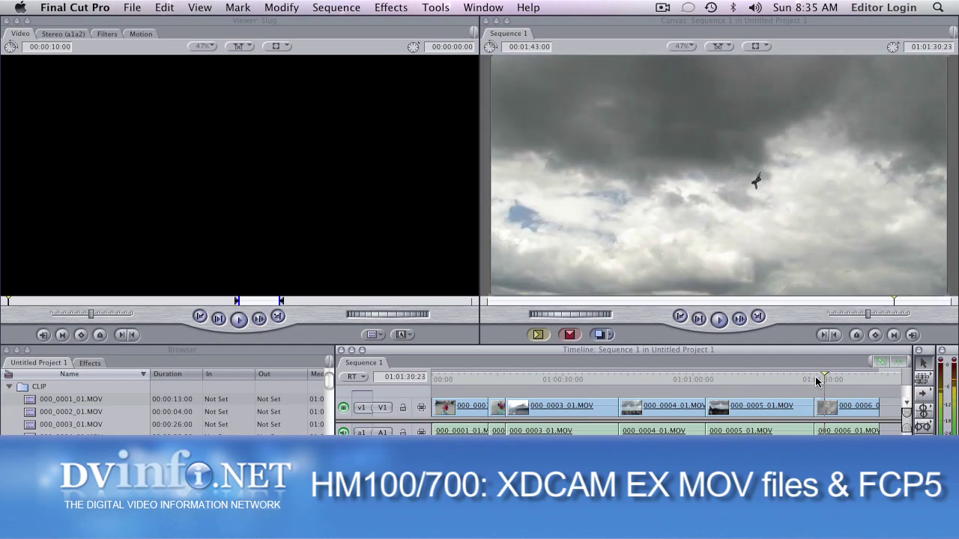
pyautogui.press('Home')
pyautogui.click(9, 387)
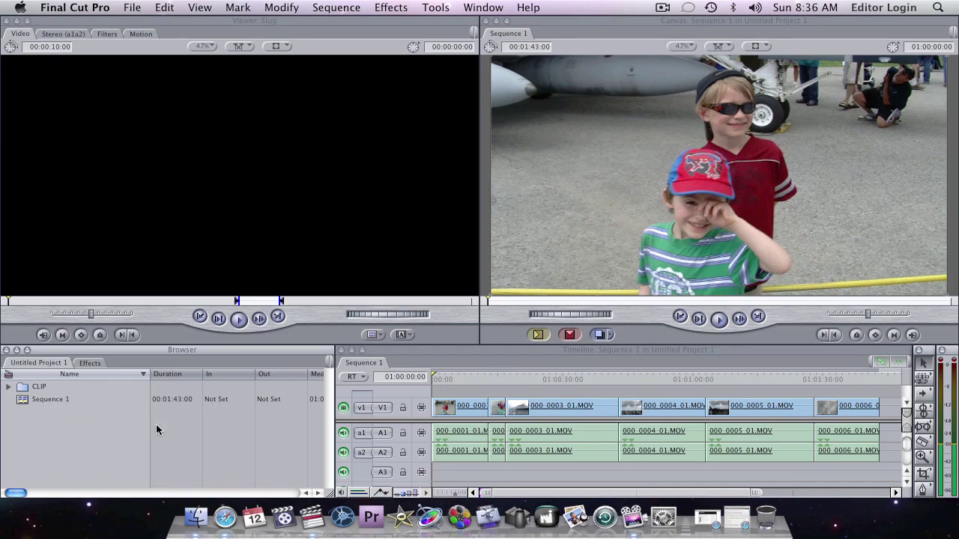
# Step: In Safari, search 'perian xdcam component' and download PerianXDCam.component.zip from the blog post
pyautogui.click(744, 533)
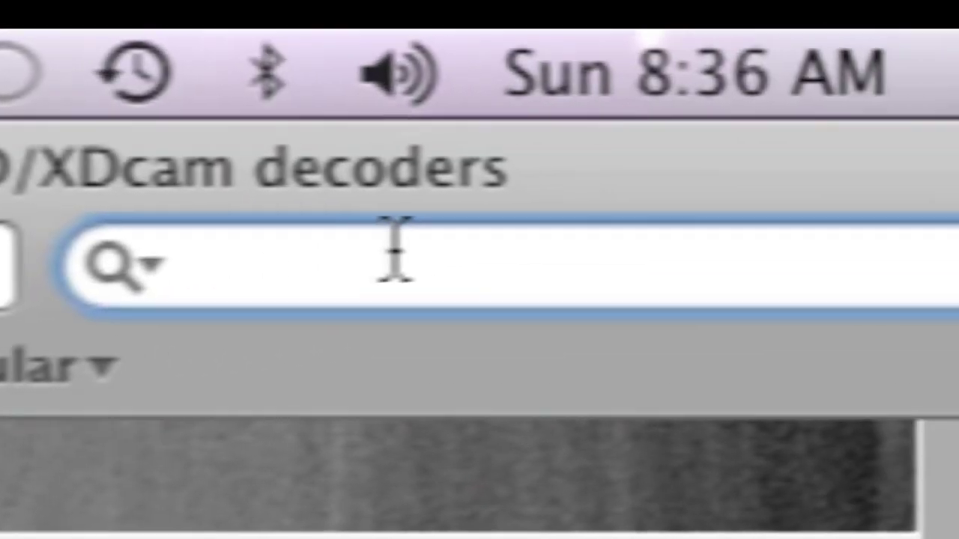
pyautogui.write('perian ')
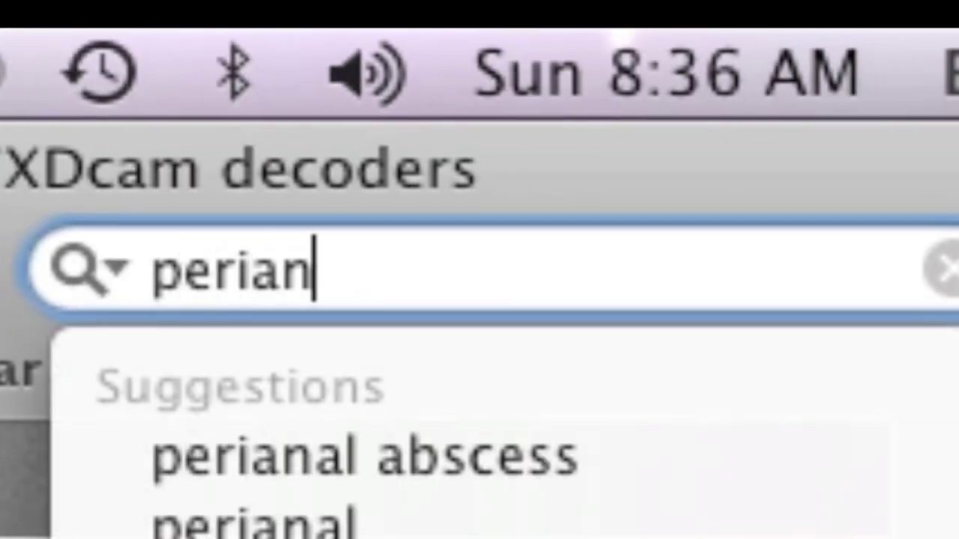
pyautogui.write('xdcam com')
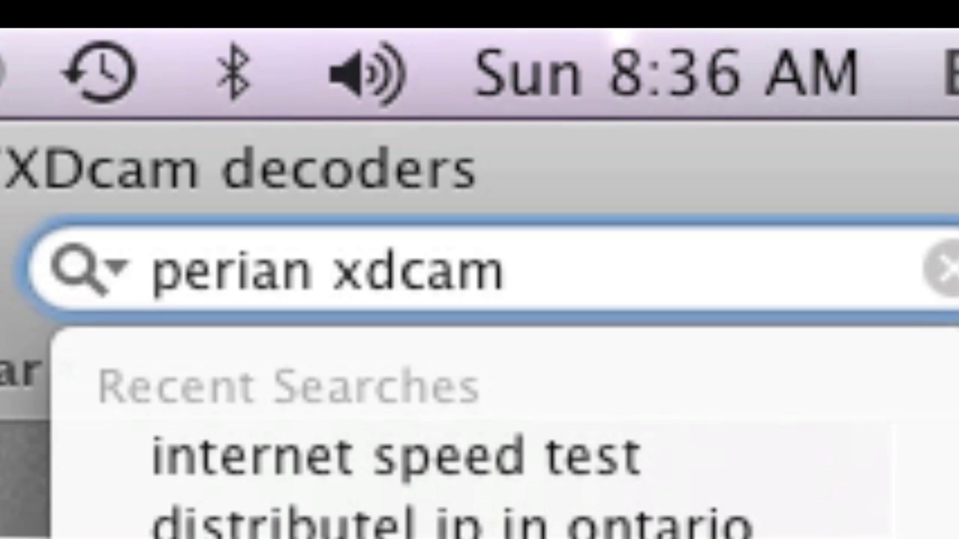
pyautogui.write('ponent')
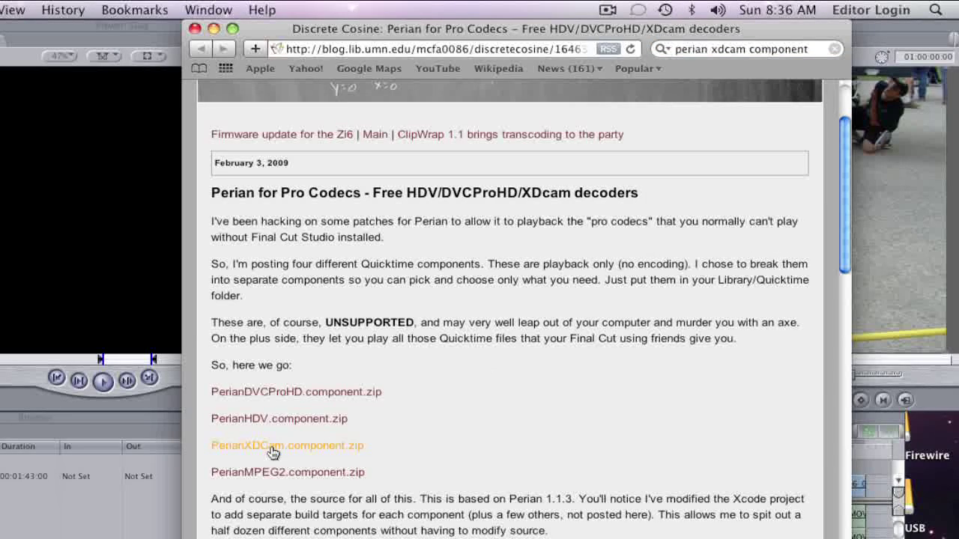
pyautogui.click(272, 448)
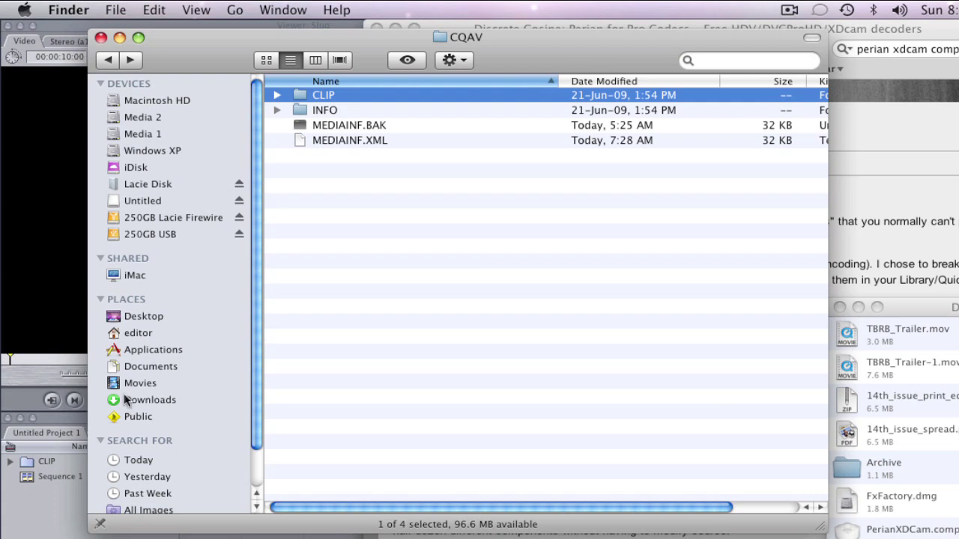
# Step: Move PerianXDCam.component from Downloads into Library/QuickTime, authenticating with the administrator name and password
pyautogui.click(140, 406)
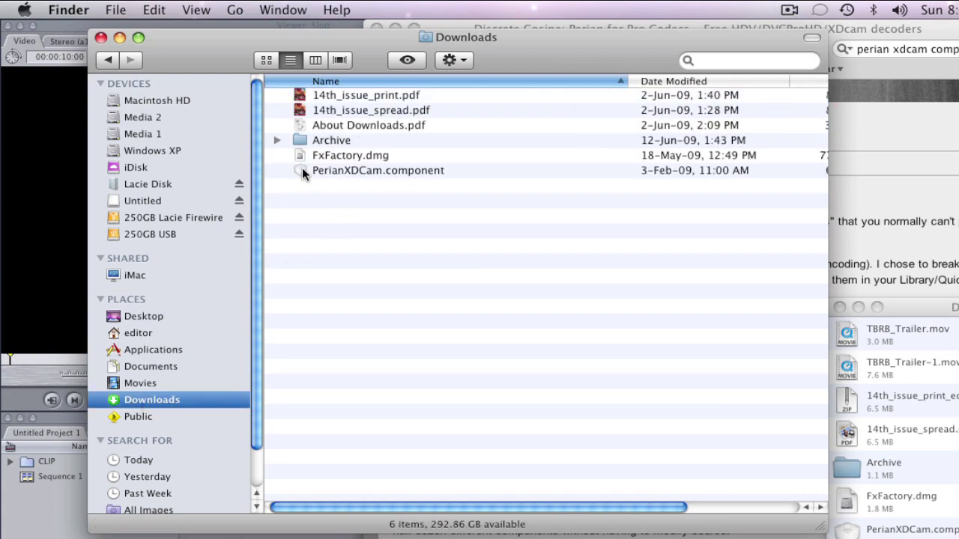
pyautogui.moveTo(302, 168); pyautogui.dragTo(262, 200)
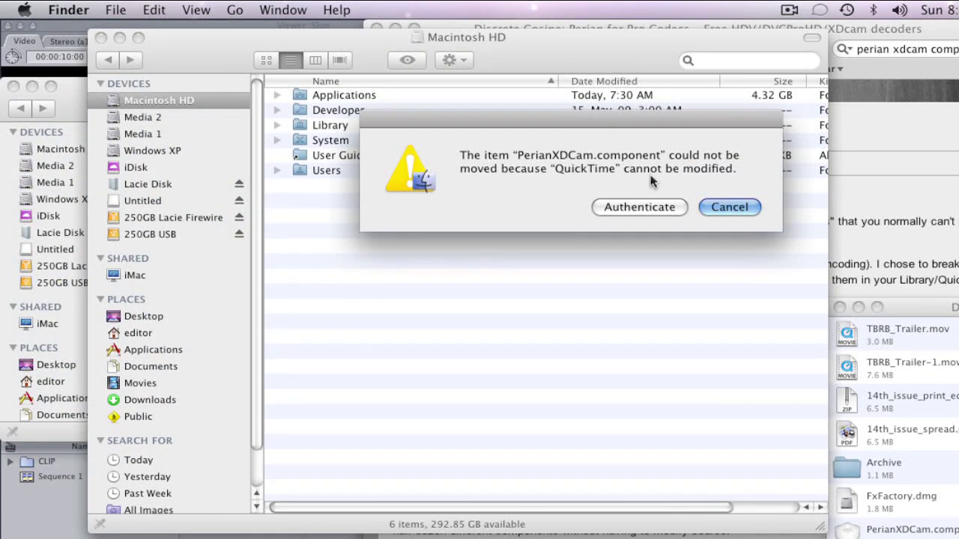
pyautogui.click(669, 207)
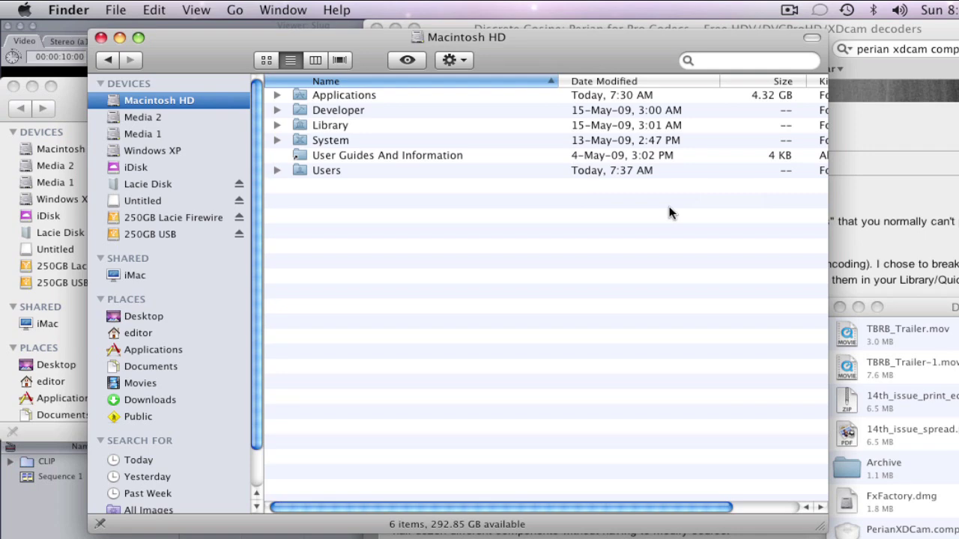
pyautogui.write('ti')
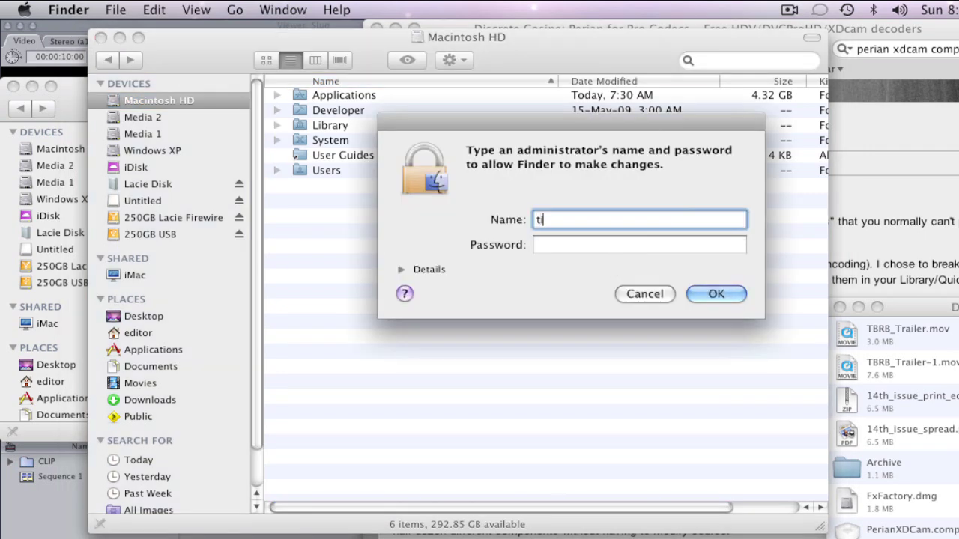
pyautogui.write('mdashwood')
pyautogui.press('Tab')
pyautogui.write('*******')
pyautogui.press('Return')
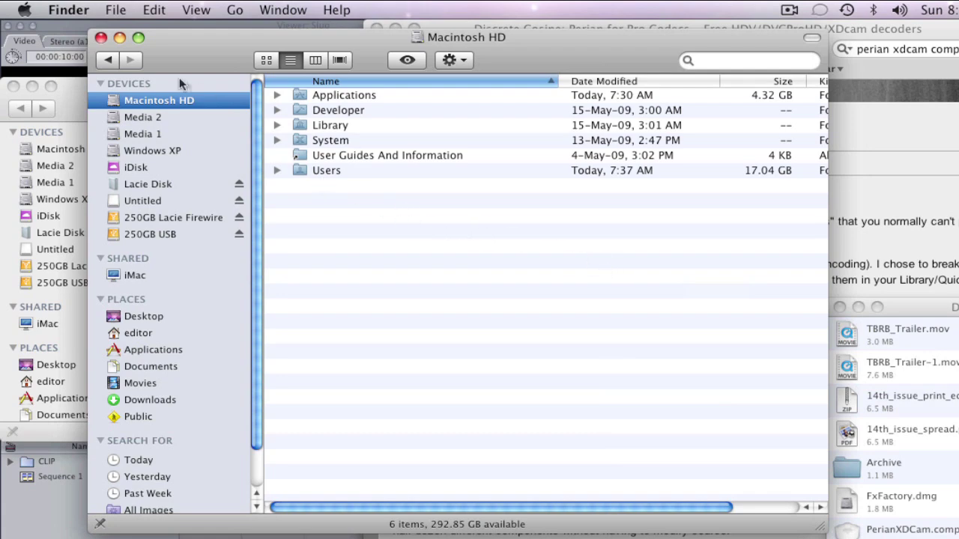
# Step: Close the Macintosh HD and QuickTime folder windows and return to Final Cut Pro
pyautogui.click(114, 41)
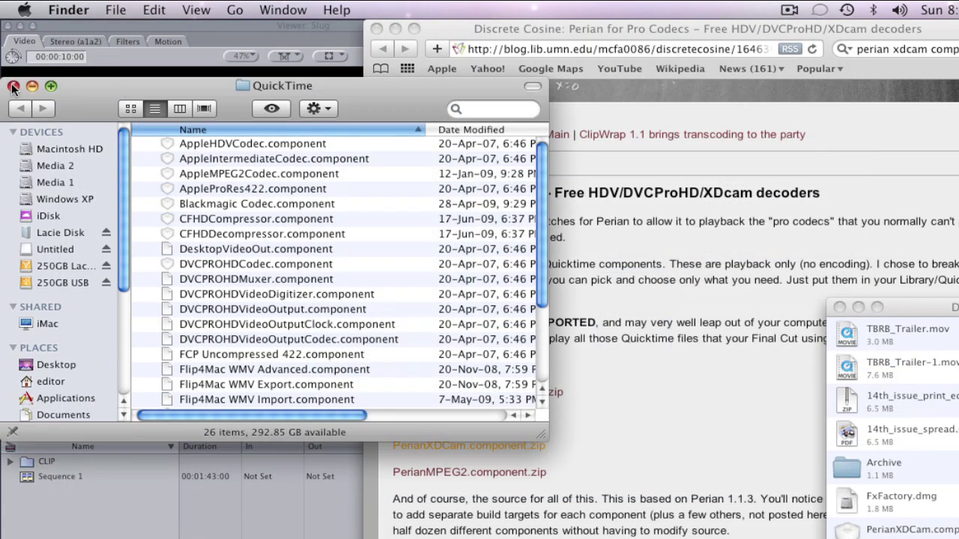
pyautogui.click(13, 87)
pyautogui.click(93, 508)
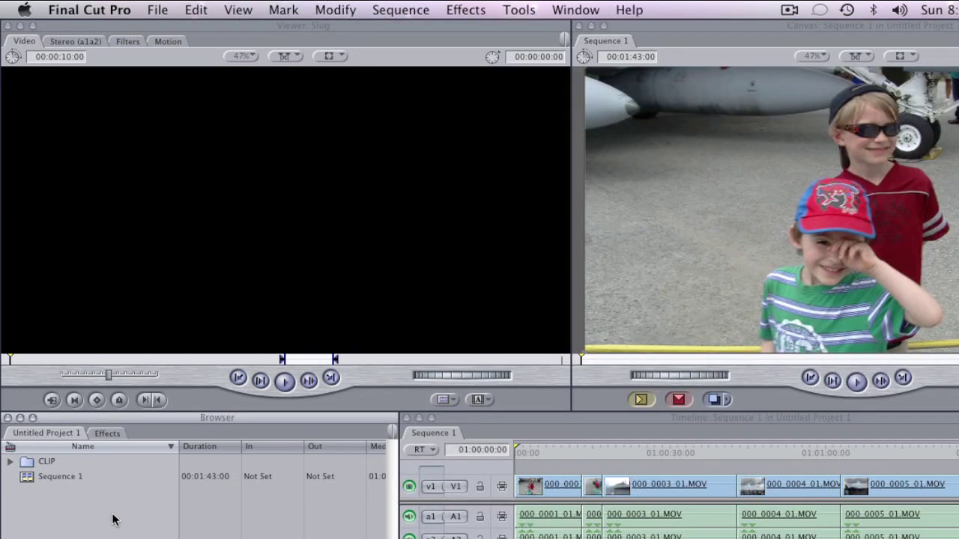
# Step: Duplicate the Apple Intermediate Codec 720p30 preset in Audio/Video Settings' Sequence Presets list
pyautogui.click(400, 10)
pyautogui.moveTo(158, 11)
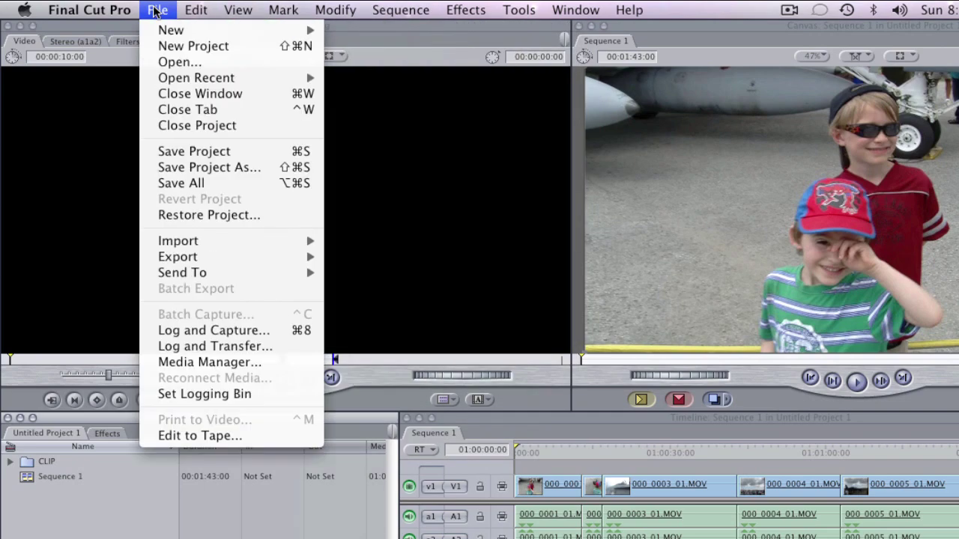
pyautogui.moveTo(66, 10)
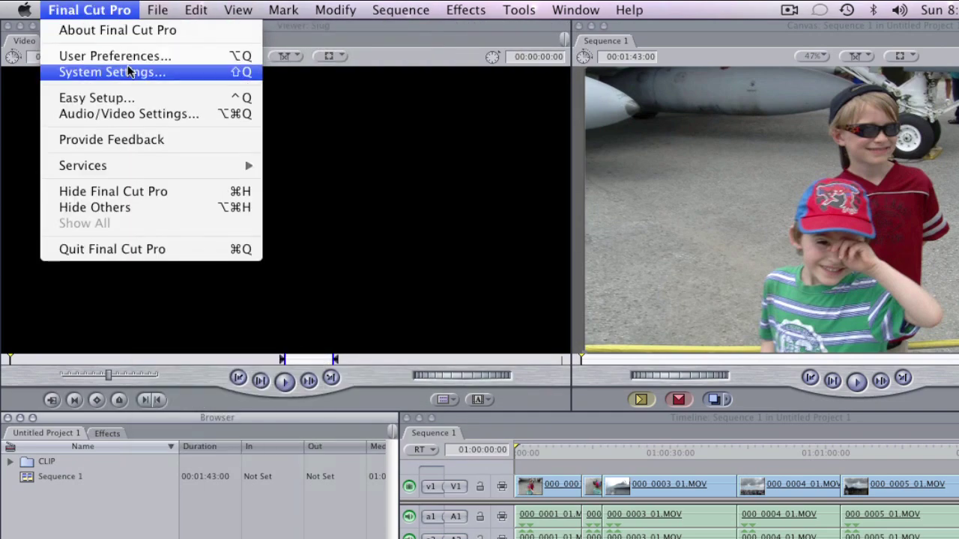
pyautogui.click(188, 112)
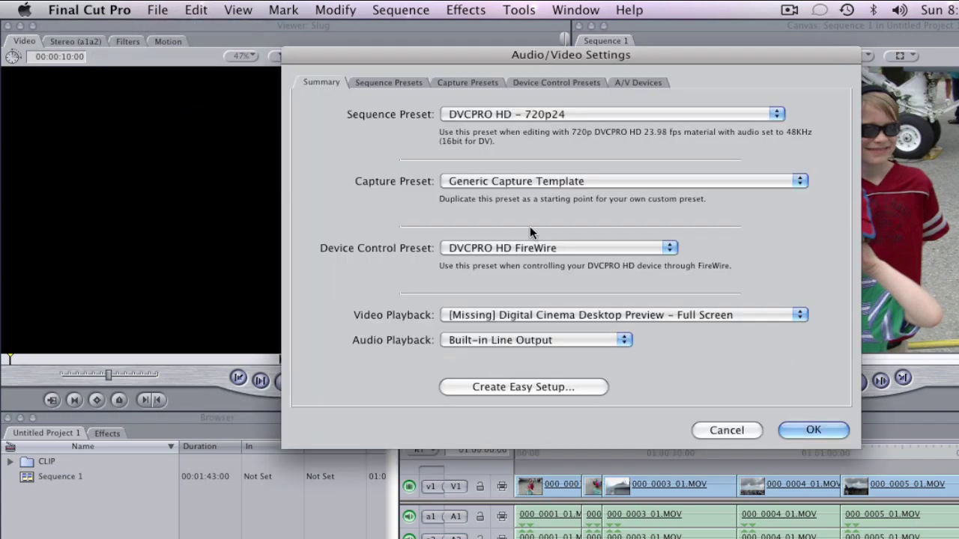
pyautogui.click(397, 84)
pyautogui.scroll(-7, 479, 247)
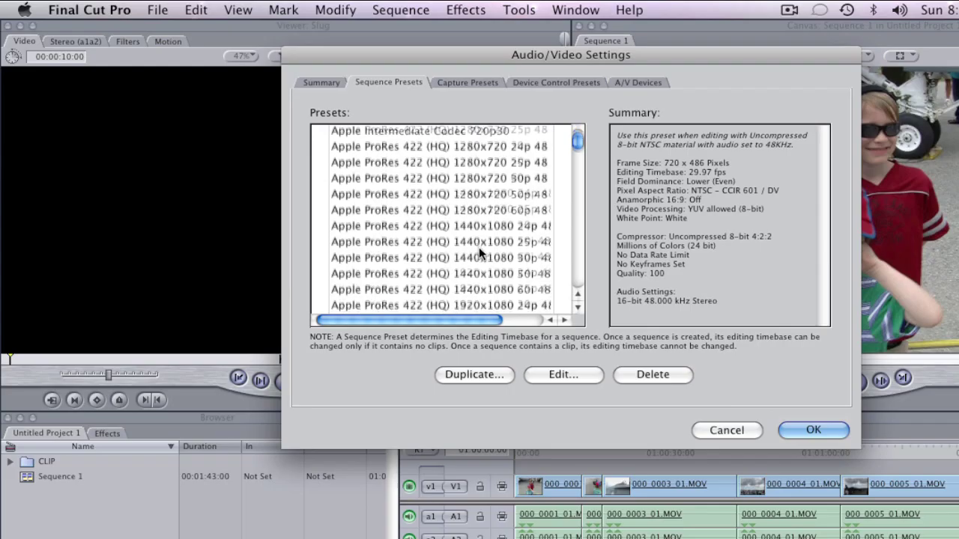
pyautogui.scroll(10, 479, 245)
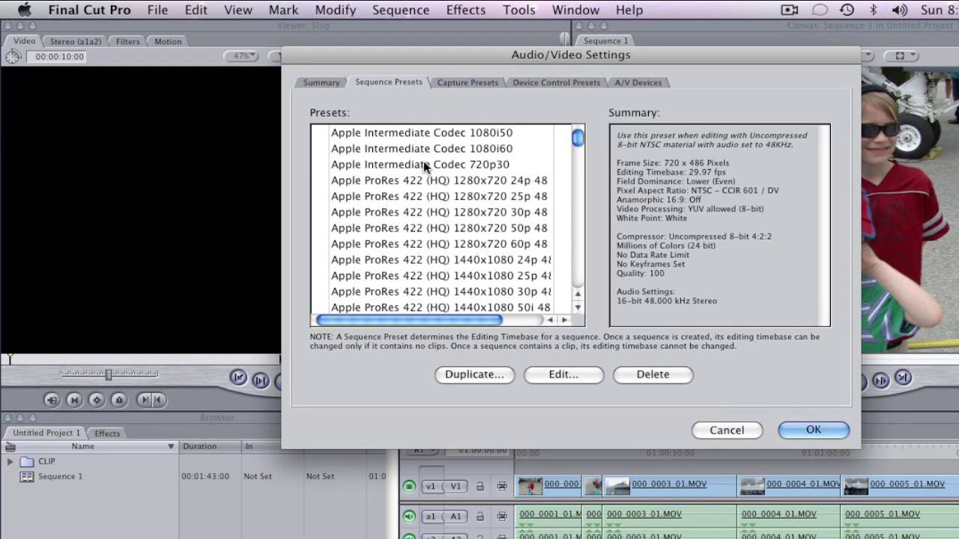
pyautogui.click(366, 164)
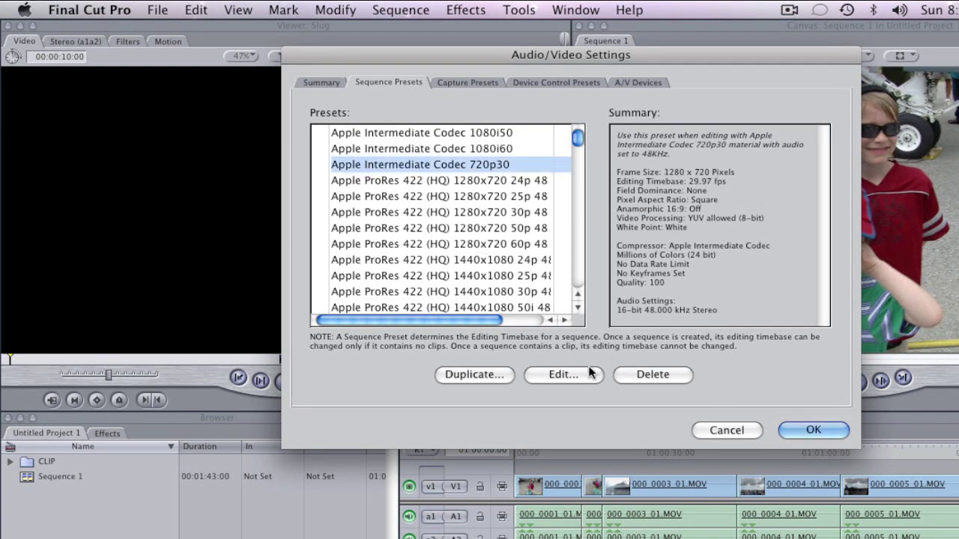
pyautogui.click(471, 373)
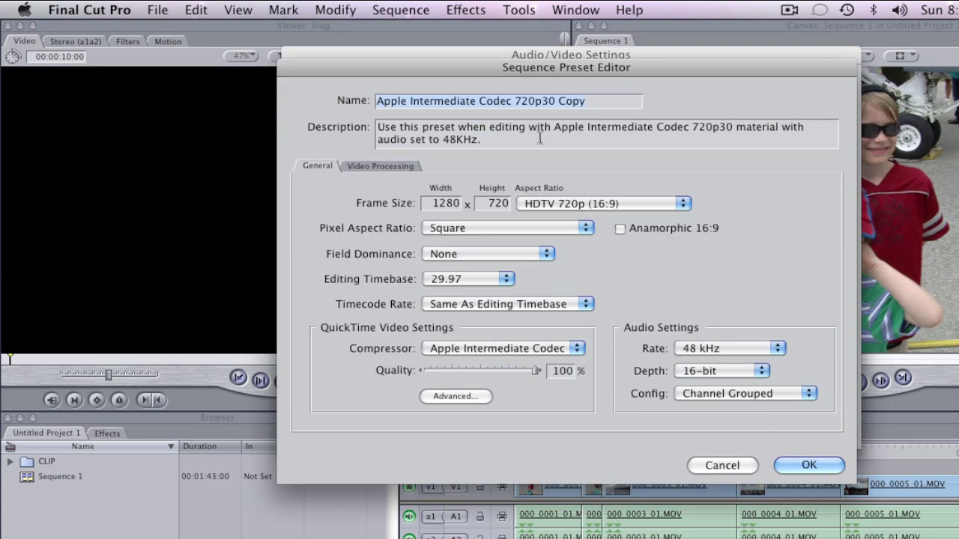
# Step: Name the copy XDCAM EX 720p24, set 23.98 timebase and XDCAM EX 720p24 (35 Mb/s VBR) compressor, and save
pyautogui.click(377, 100)
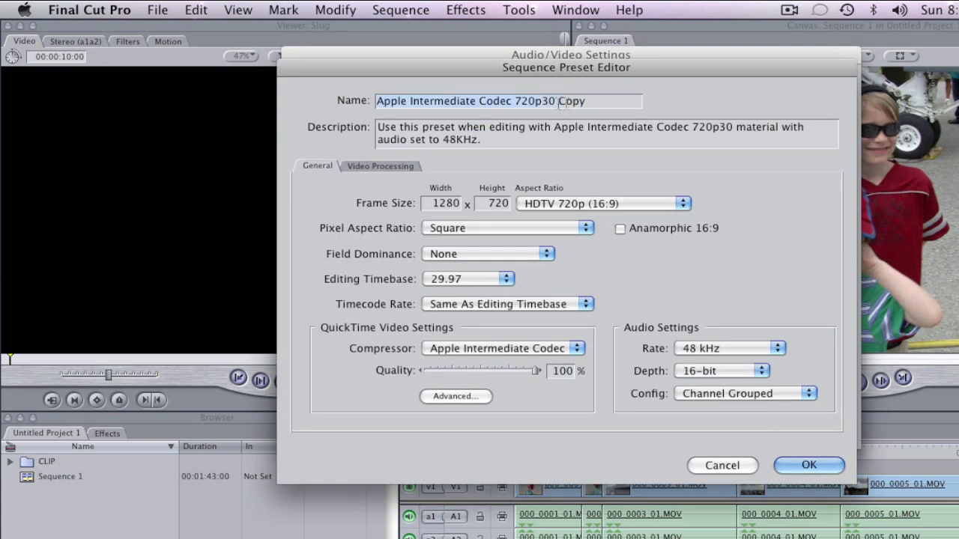
pyautogui.write('XDCAM ')
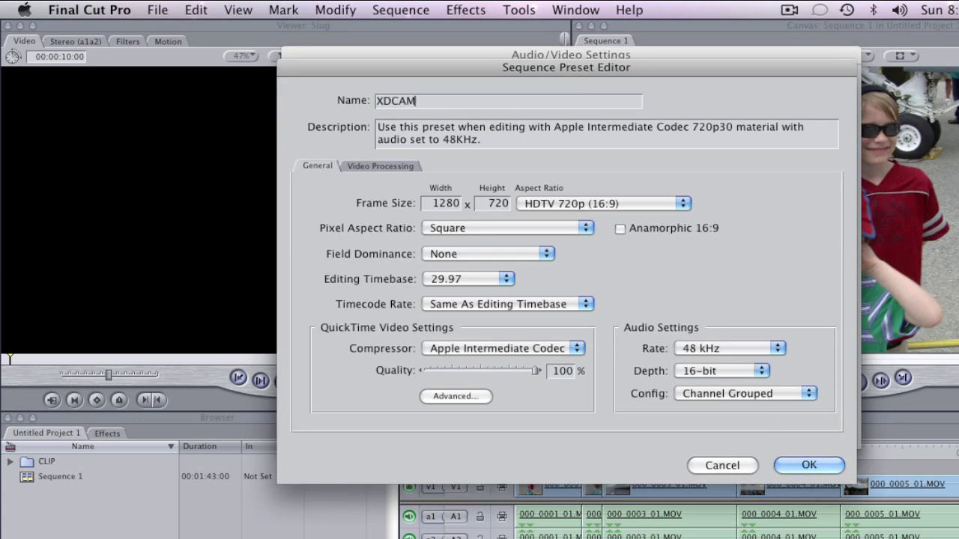
pyautogui.write('EX 720p24')
pyautogui.click(488, 278)
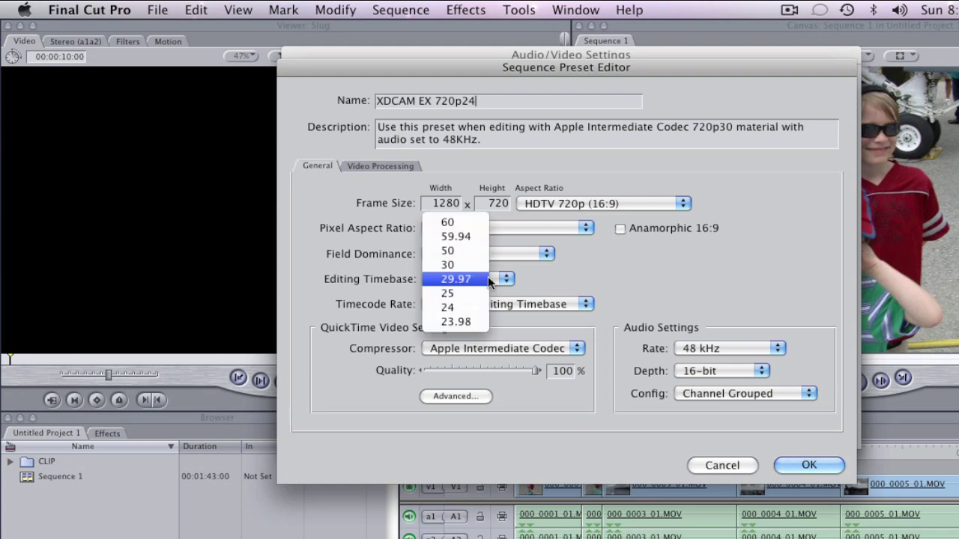
pyautogui.click(473, 321)
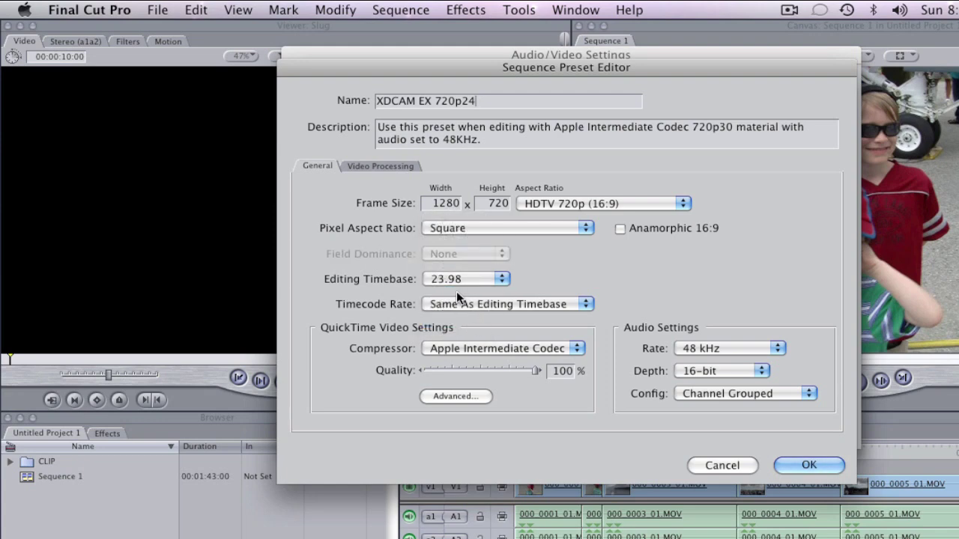
pyautogui.click(540, 349)
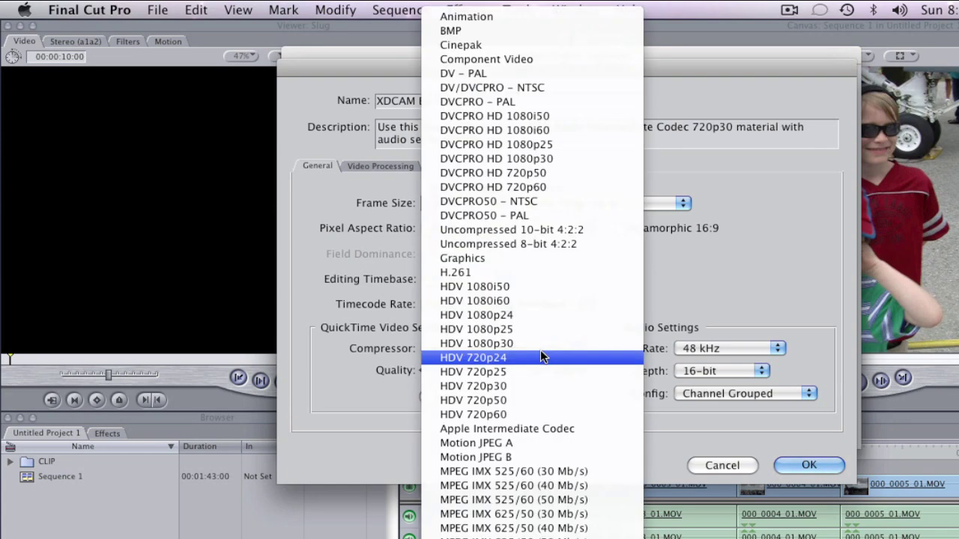
pyautogui.click(517, 488)
pyautogui.scroll(-15, 524, 502)
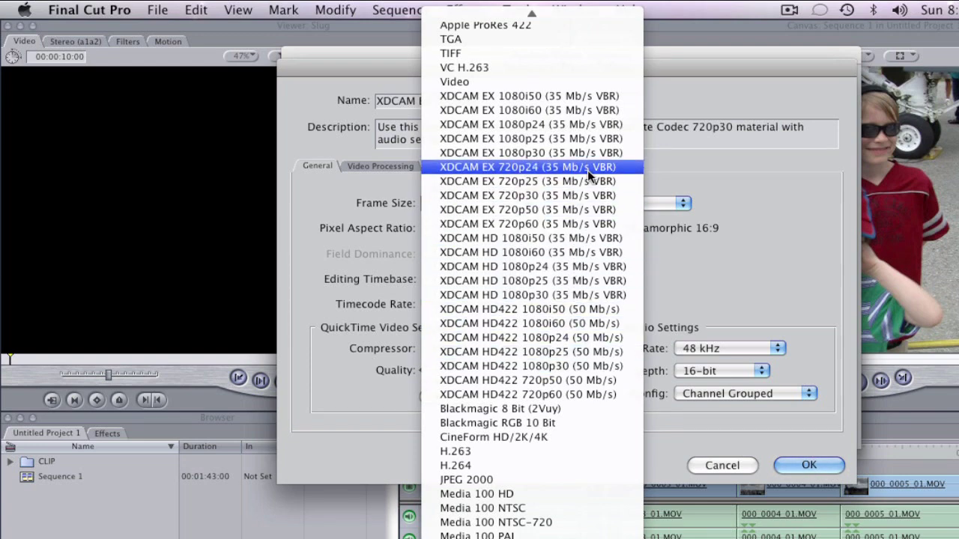
pyautogui.click(545, 166)
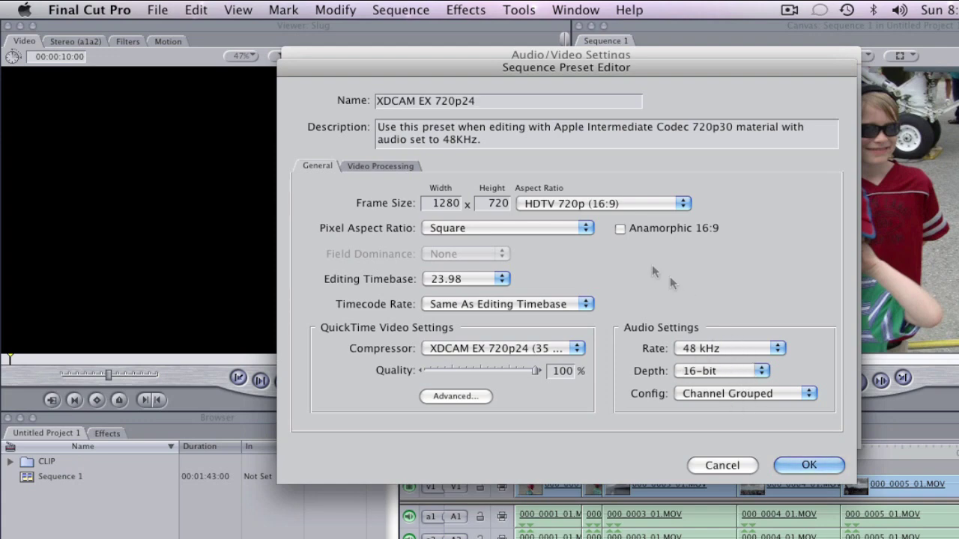
pyautogui.click(818, 465)
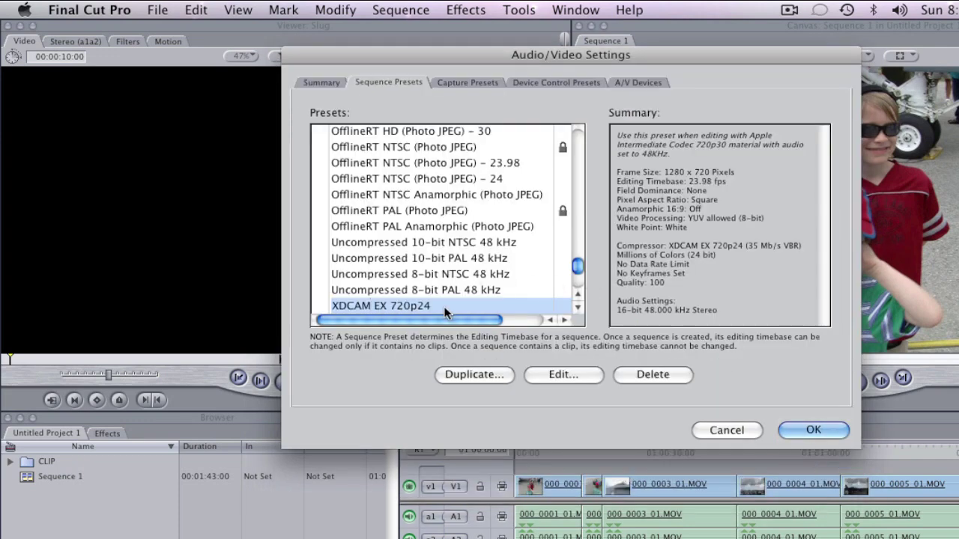
# Step: Duplicate XDCAM EX 720p24, set the aspect ratio to HDTV 1080i and rename it XDCAM EX 1080p24
pyautogui.click(474, 373)
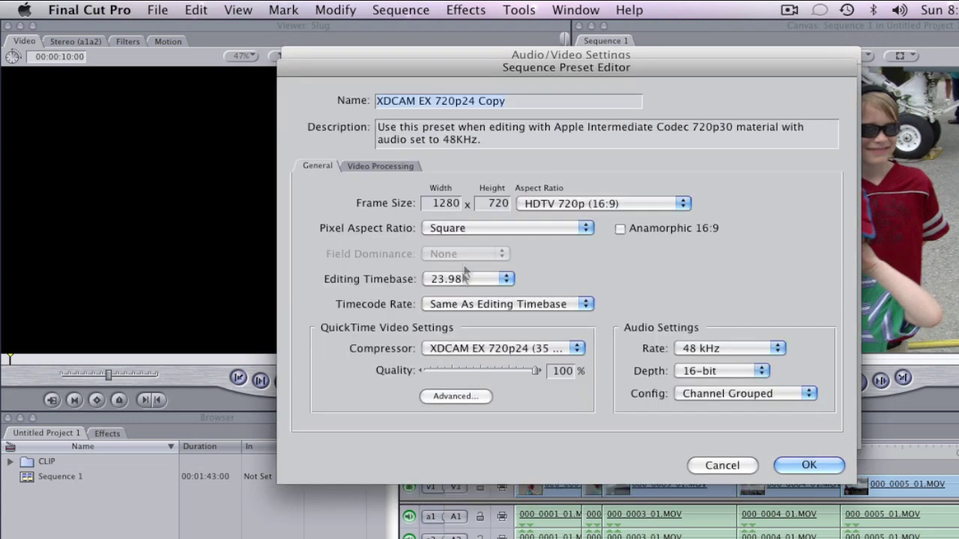
pyautogui.click(570, 202)
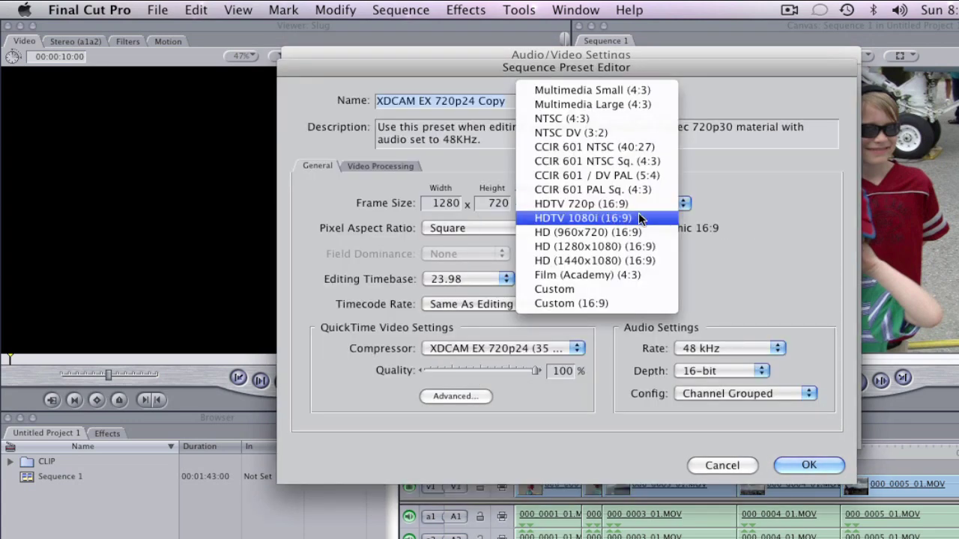
pyautogui.click(638, 216)
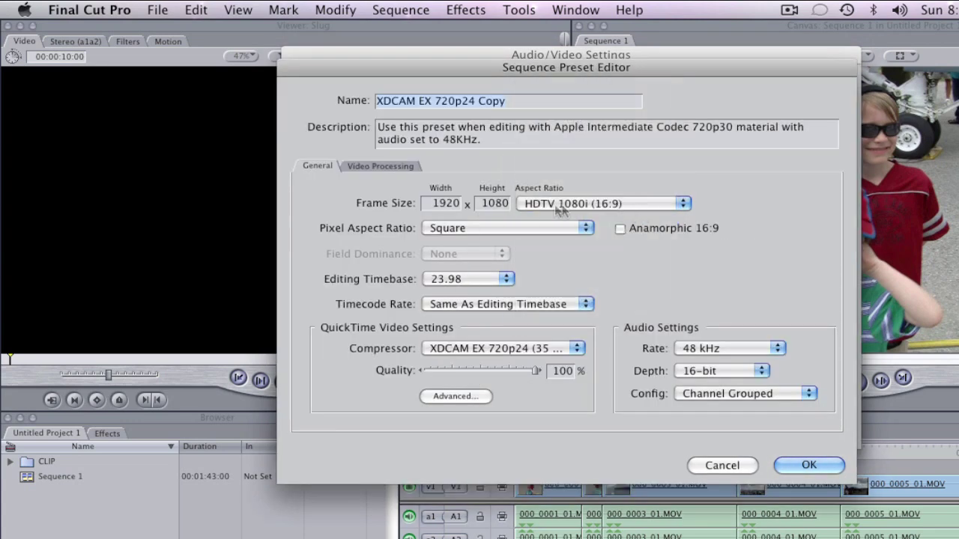
pyautogui.moveTo(436, 101); pyautogui.dragTo(451, 101)
pyautogui.write('1080')
pyautogui.click(514, 101)
pyautogui.press('BackSpace')
pyautogui.press('BackSpace')
pyautogui.press('BackSpace')
pyautogui.press('BackSpace')
pyautogui.press('BackSpace')
# Step: Choose the XDCAM EX 1080p24 compressor and save the preset
pyautogui.click(488, 347)
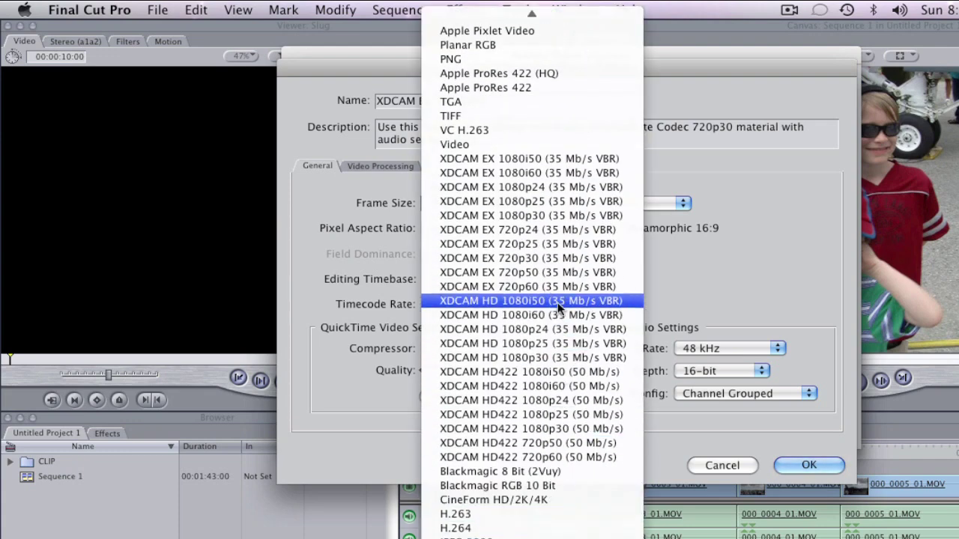
pyautogui.click(558, 190)
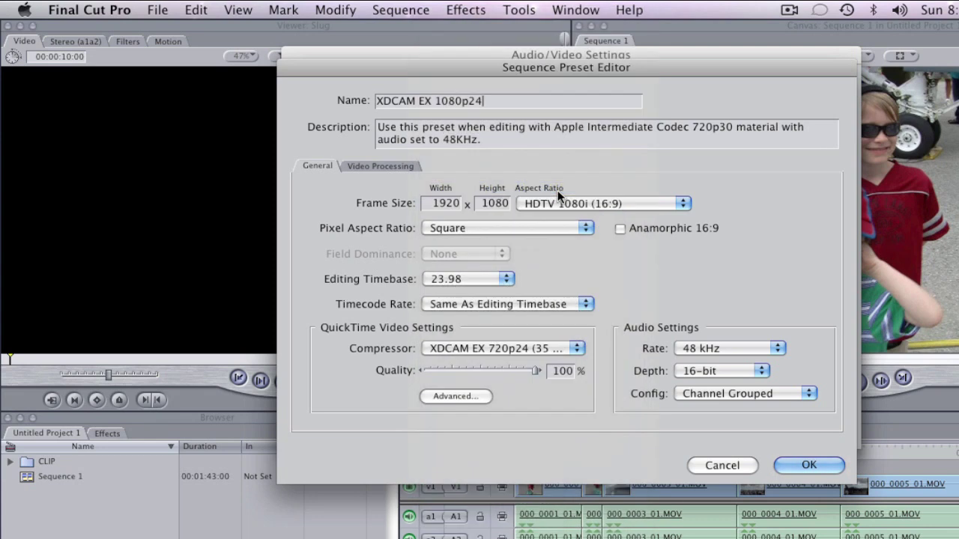
pyautogui.click(819, 460)
pyautogui.scroll(-5, 502, 293)
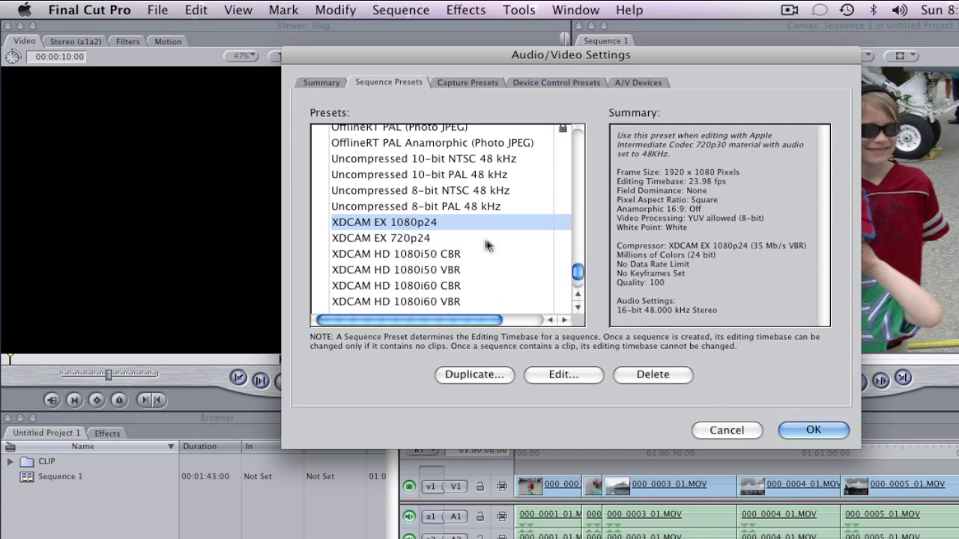
pyautogui.scroll(-1, 475, 237)
pyautogui.scroll(-4, 479, 242)
pyautogui.scroll(5, 485, 247)
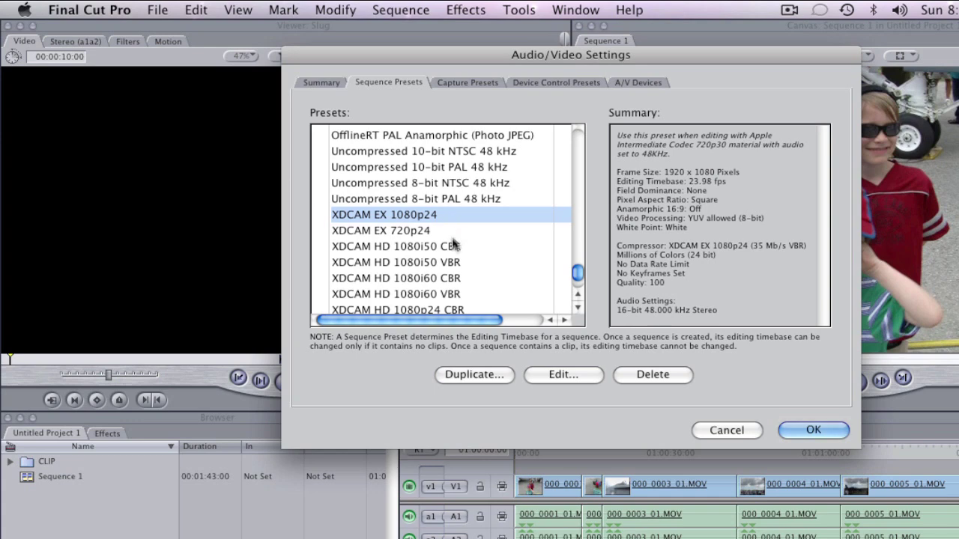
# Step: Duplicate XDCAM EX 1080p24 and rename the copy XDCAM EX 1080i60
pyautogui.click(475, 374)
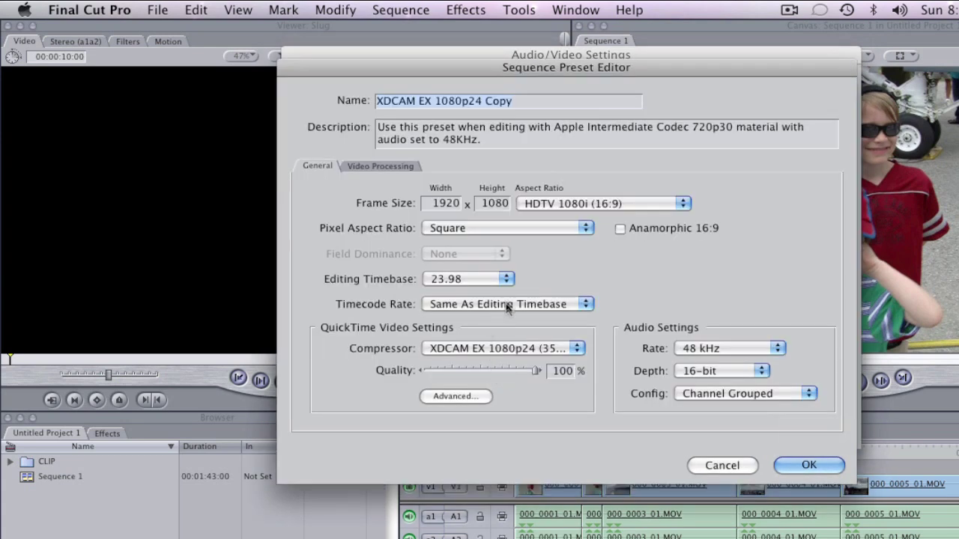
pyautogui.click(483, 102)
pyautogui.press('BackSpace')
pyautogui.write('i60')
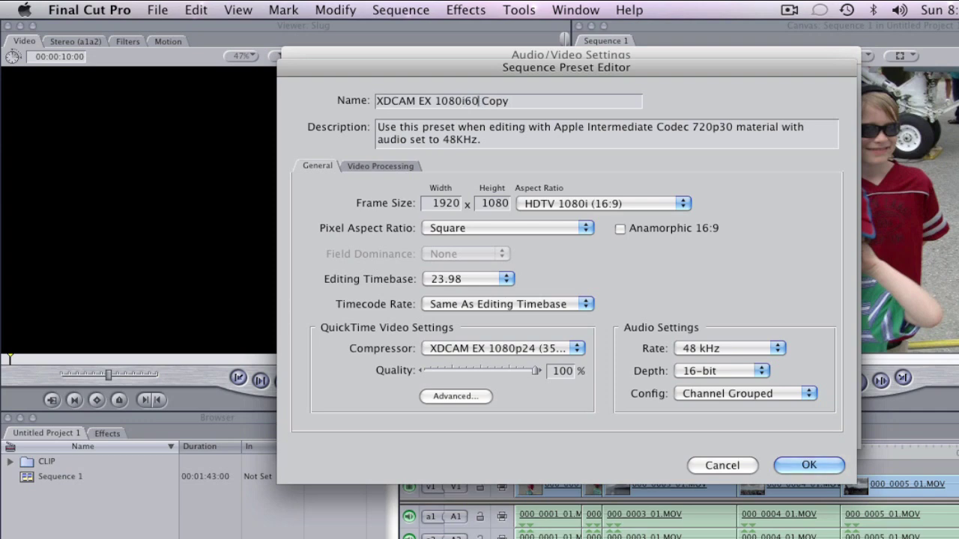
# Step: Set the editing timebase to 29.97 and field dominance to Upper (Odd), then browse the compressor list
pyautogui.click(469, 277)
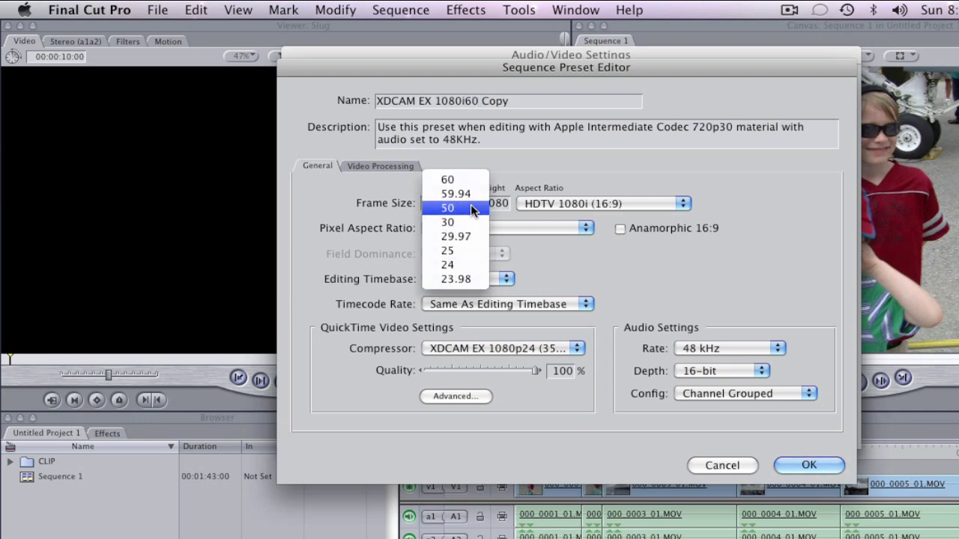
pyautogui.click(473, 236)
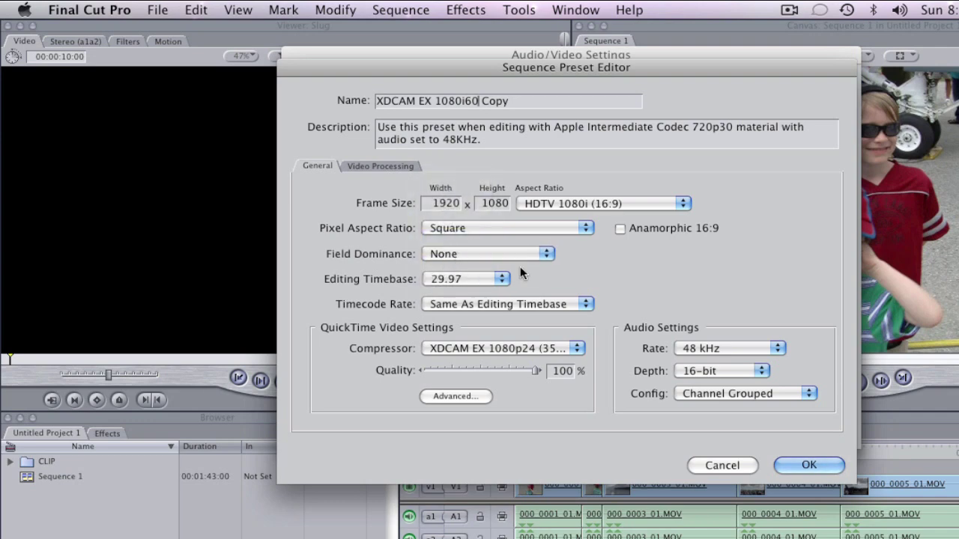
pyautogui.click(497, 258)
pyautogui.click(497, 270)
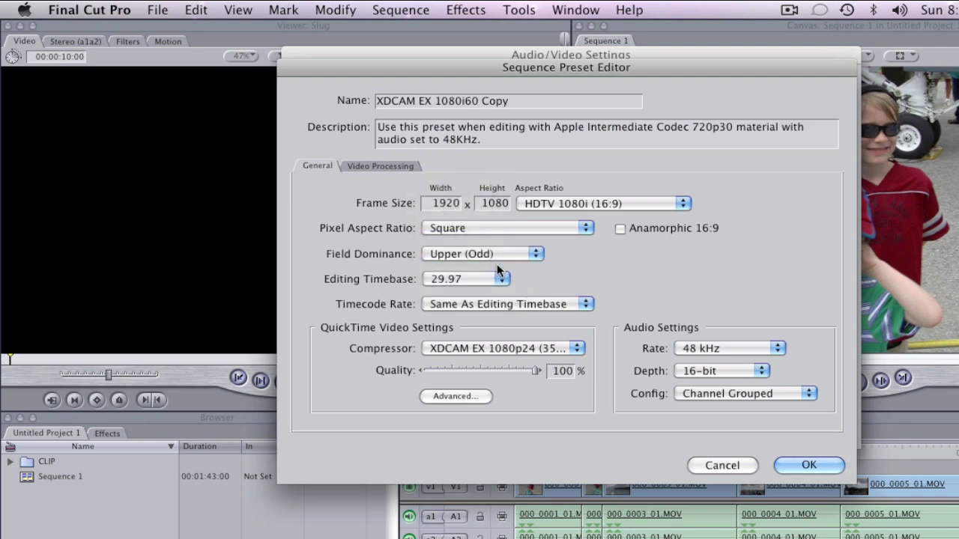
pyautogui.click(548, 349)
pyautogui.moveTo(539, 536)
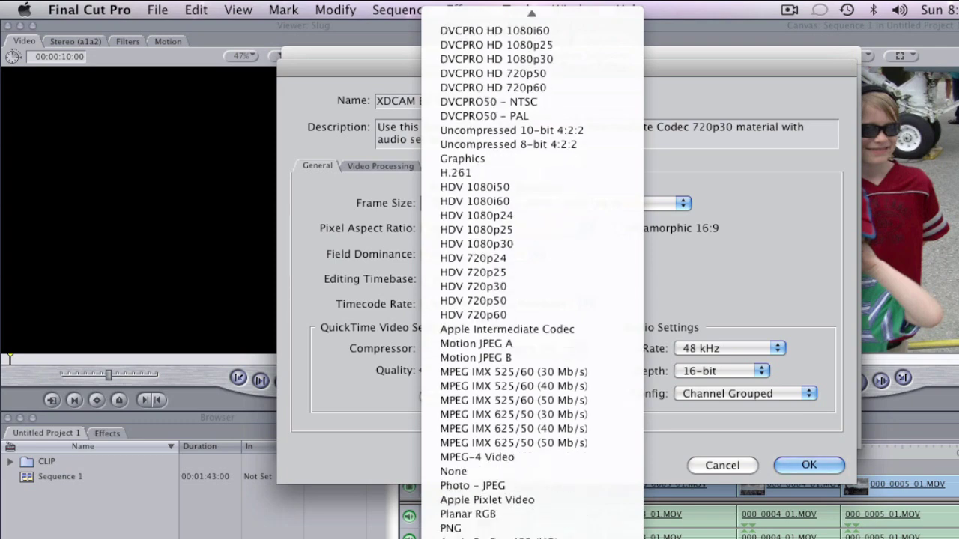